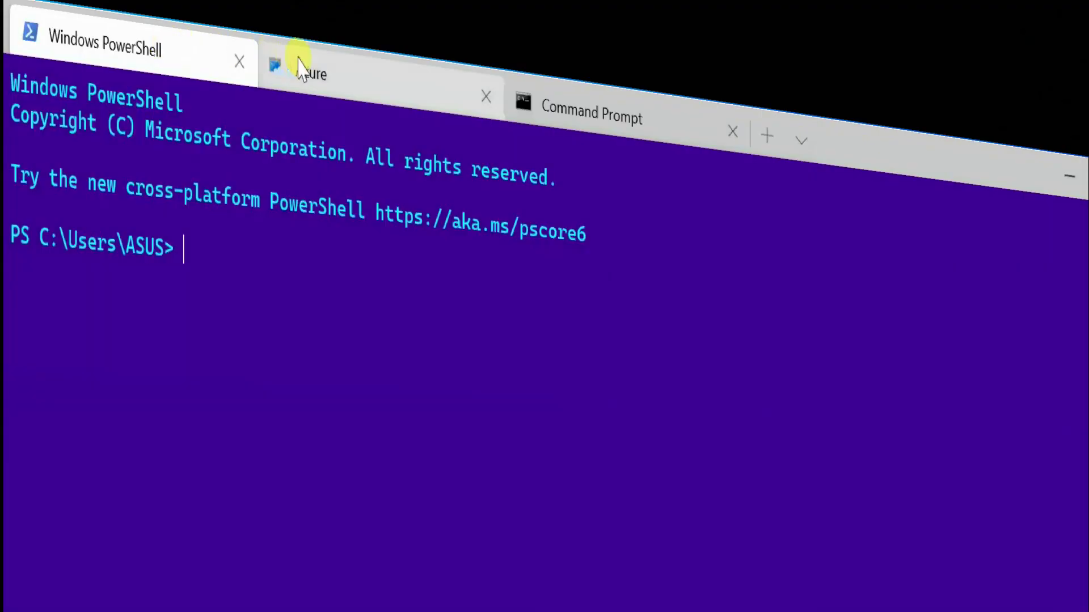
Preview the Azure and Command Prompt tabs, then open and close the shell profile list
click(317, 69)
click(583, 115)
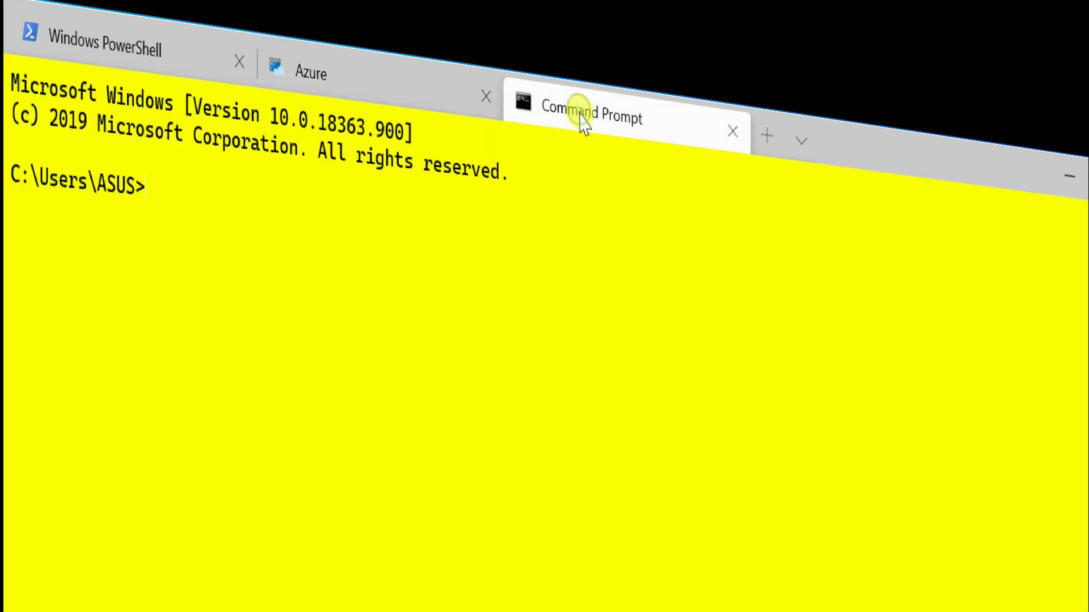
click(801, 140)
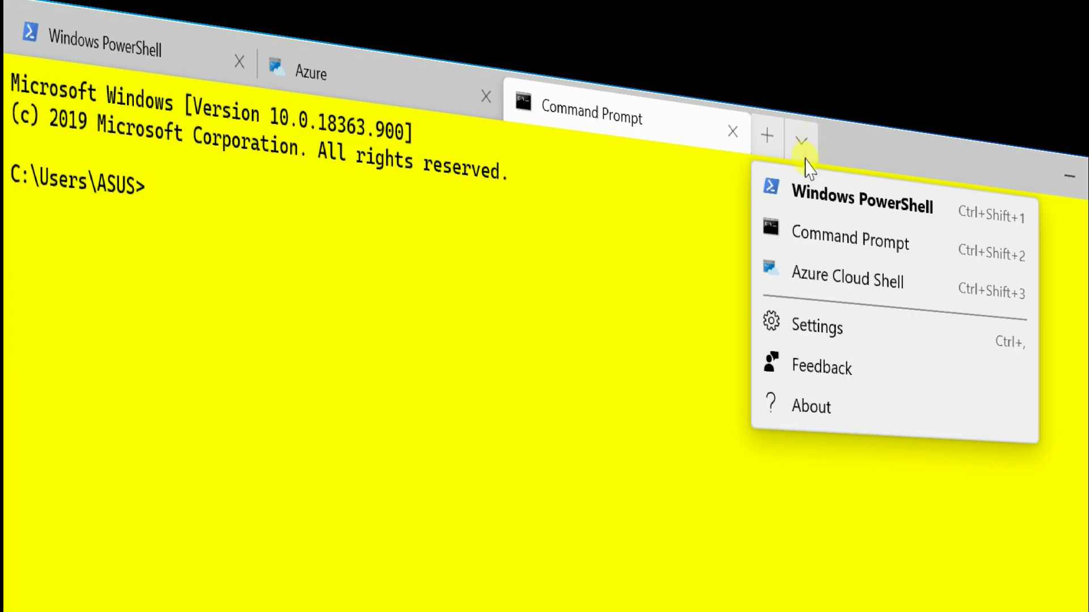
key(Escape)
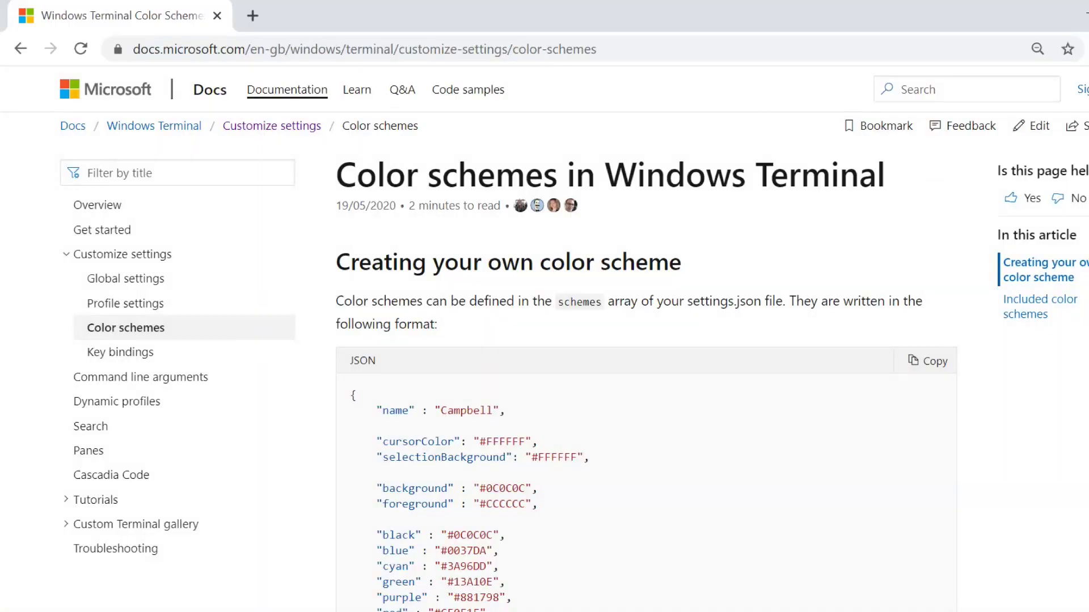
scroll(646, 382, down, 5)
scroll(646, 383, down, 5)
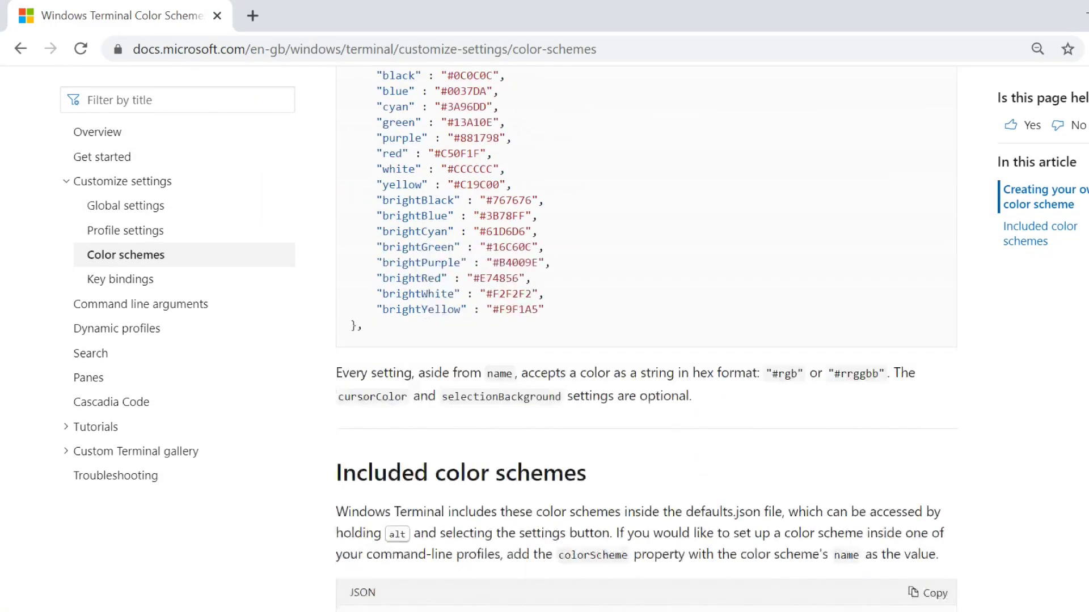
scroll(647, 383, down, 3)
scroll(647, 384, down, 3)
scroll(647, 384, down, 3)
scroll(646, 384, down, 3)
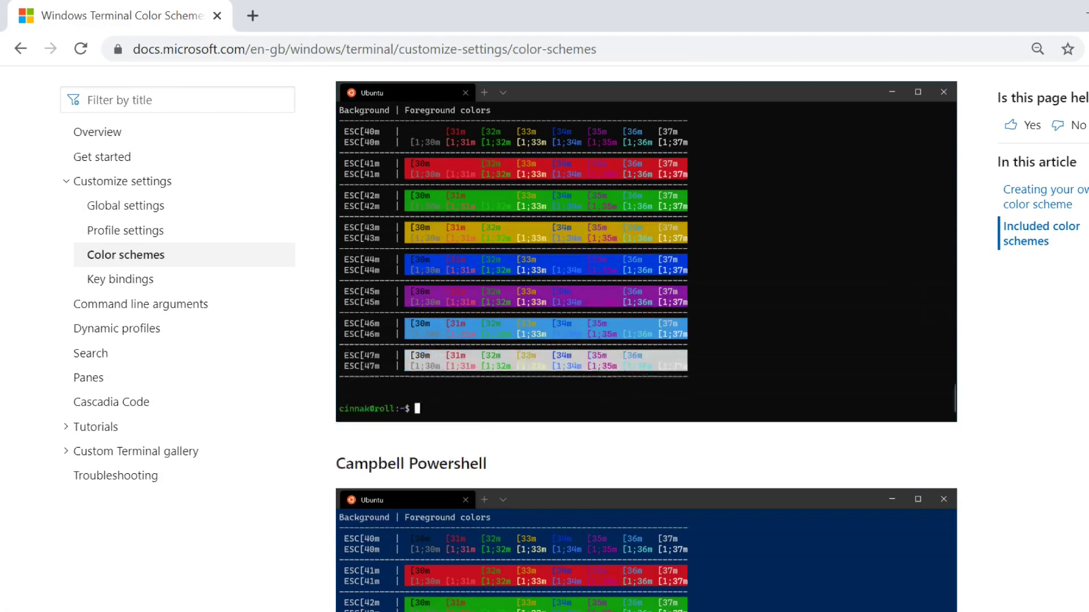
scroll(647, 383, down, 3)
scroll(646, 383, down, 3)
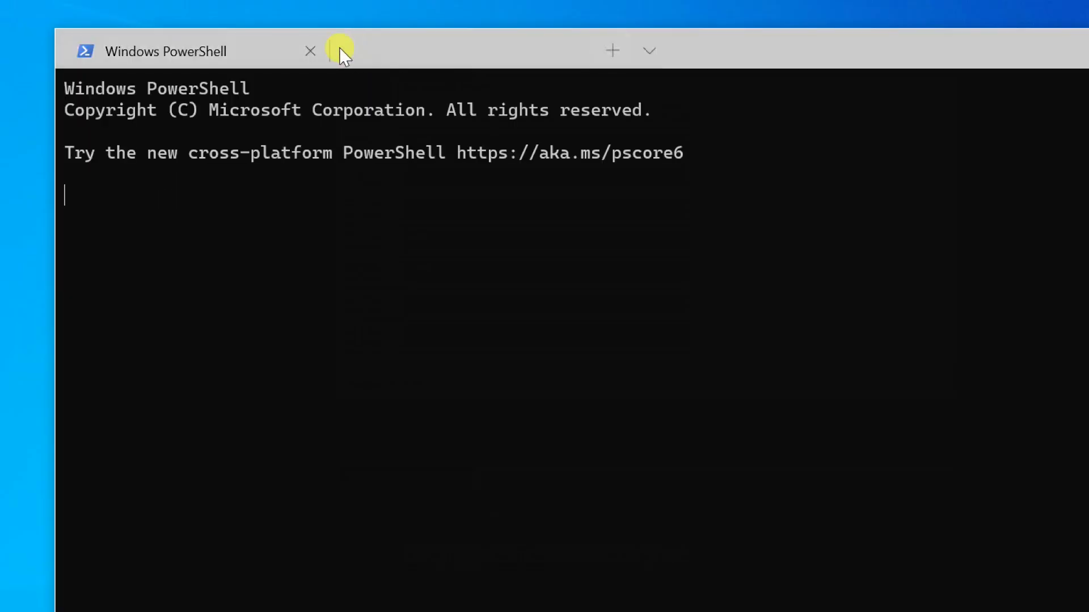
Add a Command Prompt tab from the profile list, then launch Microsoft Store from search
click(650, 51)
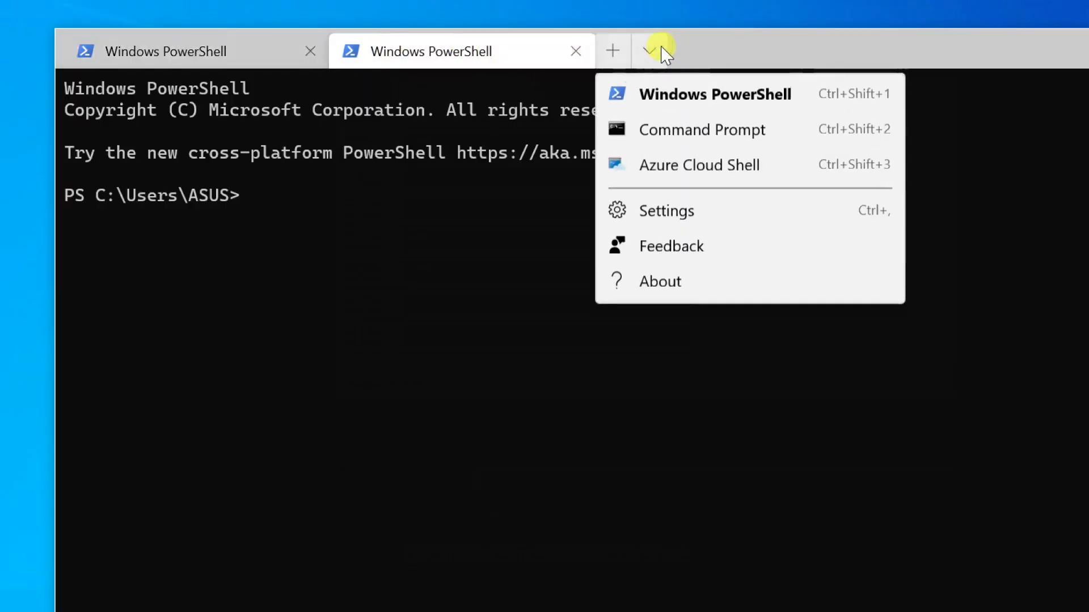
click(660, 138)
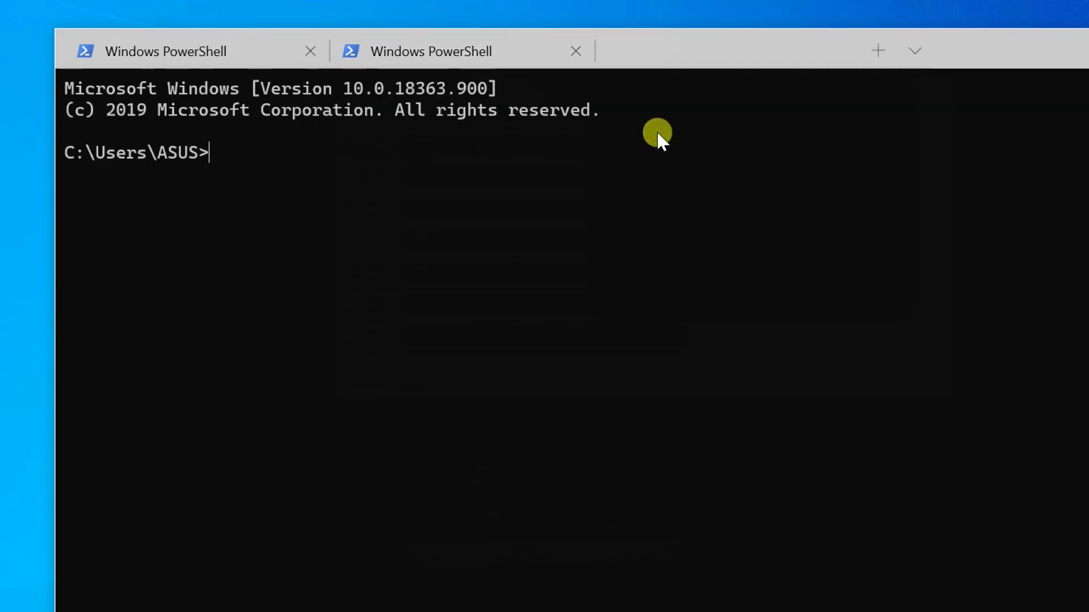
click(916, 50)
click(936, 168)
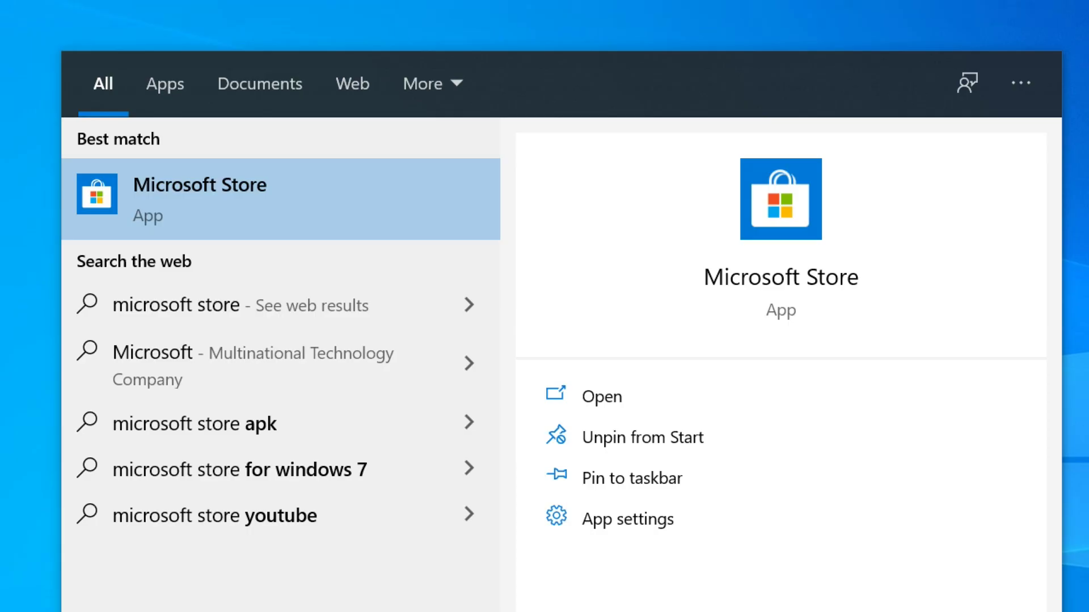
click(236, 217)
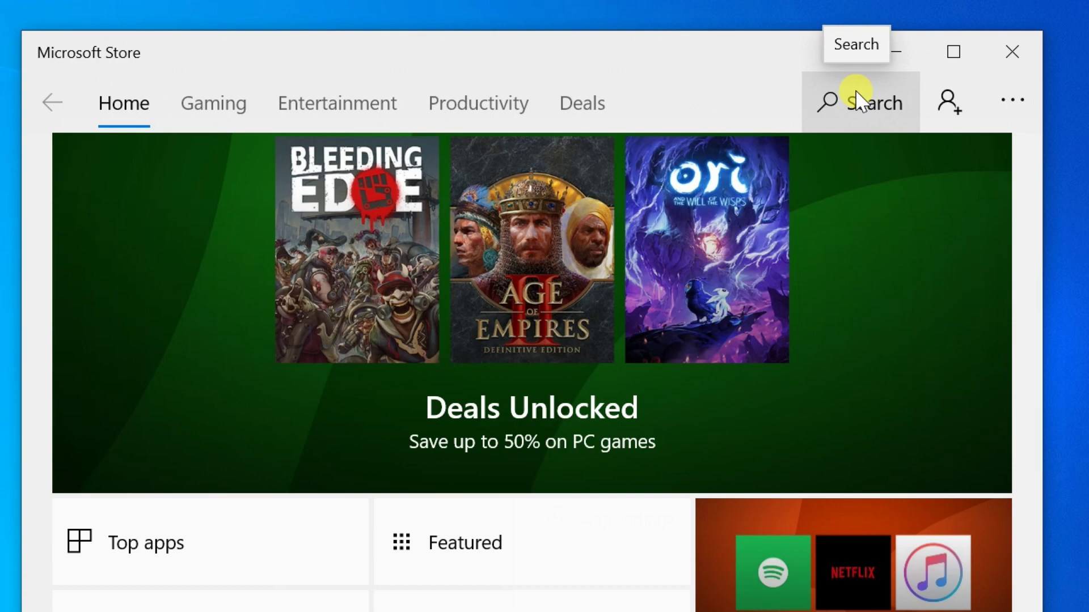
Search the Store for 'Windows Terminal' and open its app suggestion
click(855, 93)
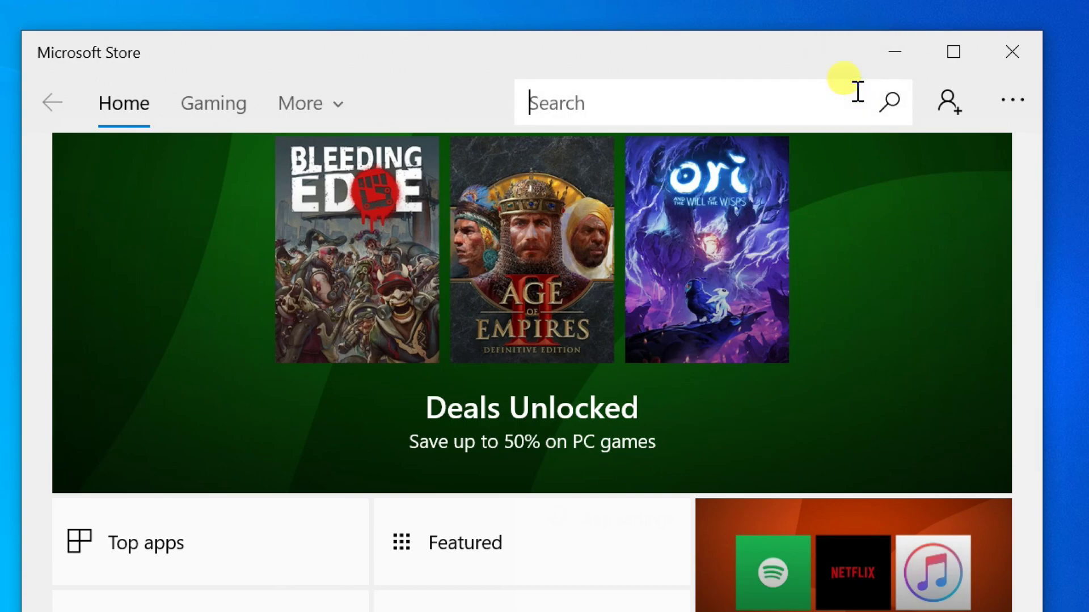
text(Windows Terminal)
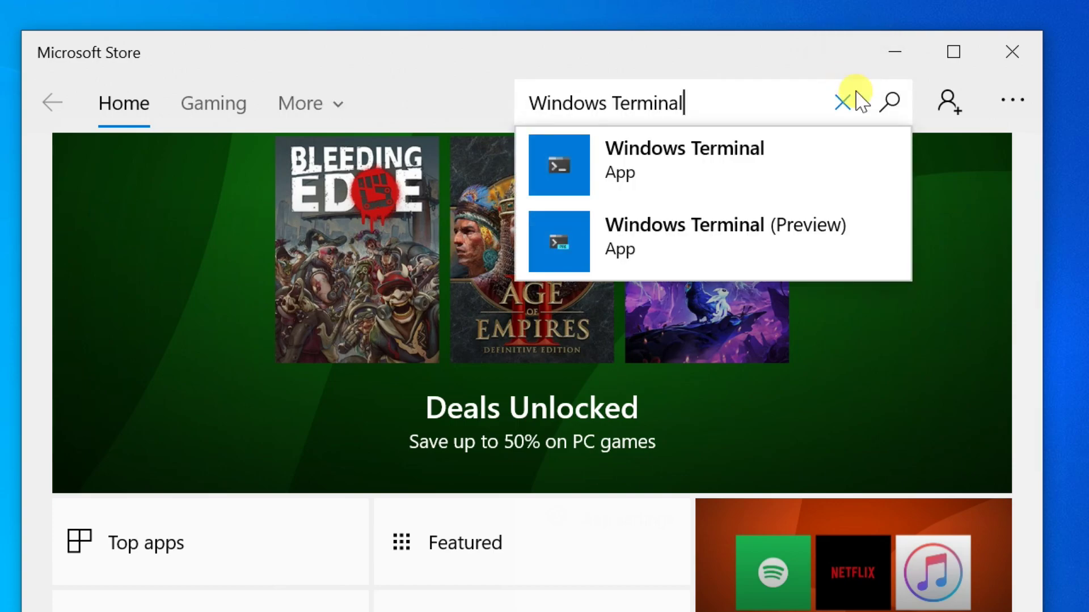
click(710, 167)
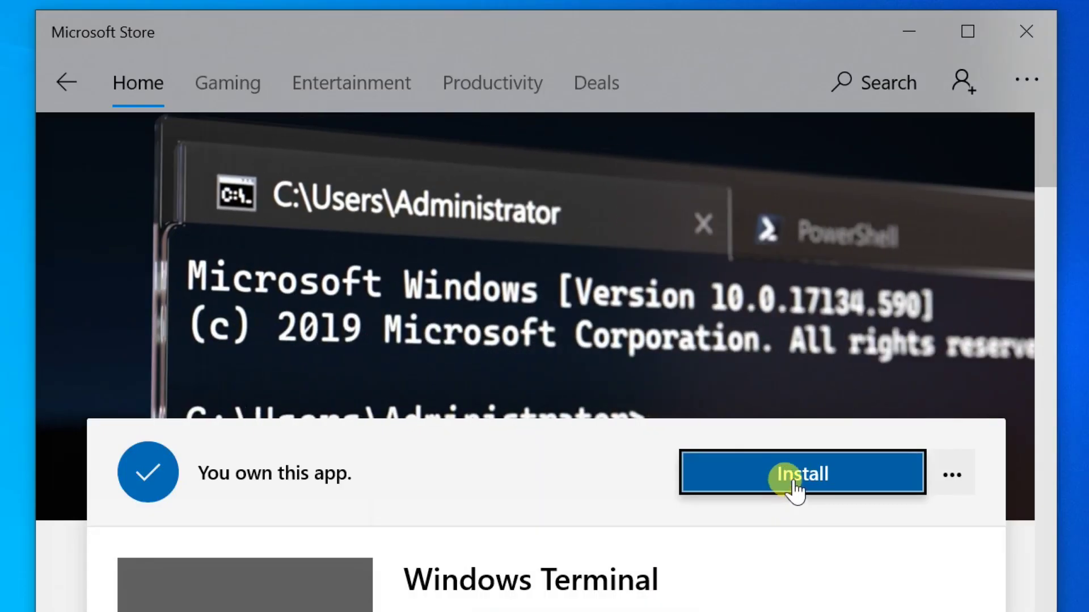
Install Windows Terminal without signing in, launch it, and add a second PowerShell tab
click(797, 479)
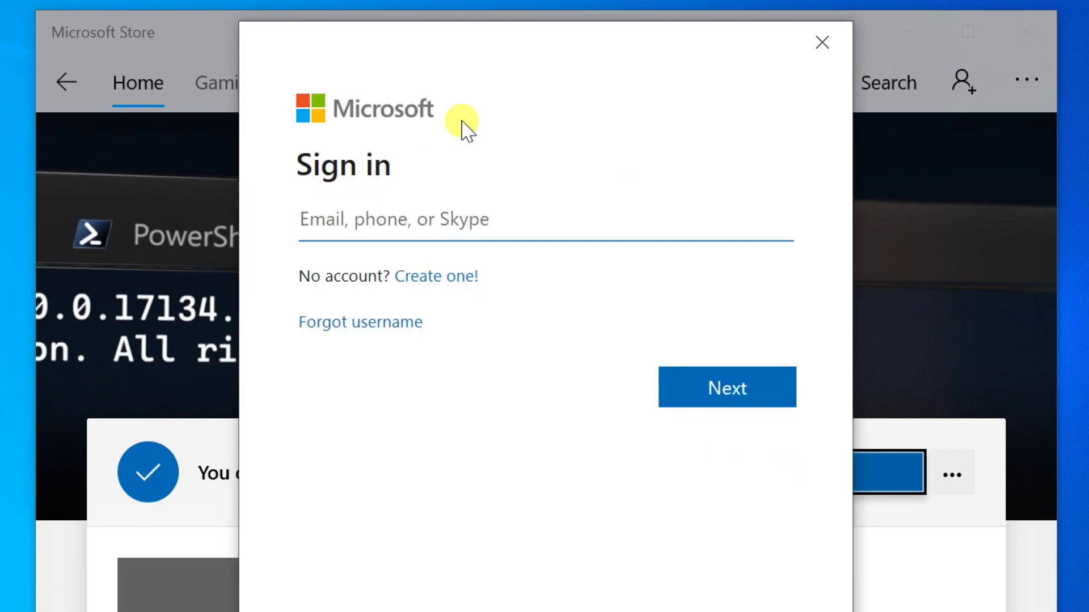
click(822, 43)
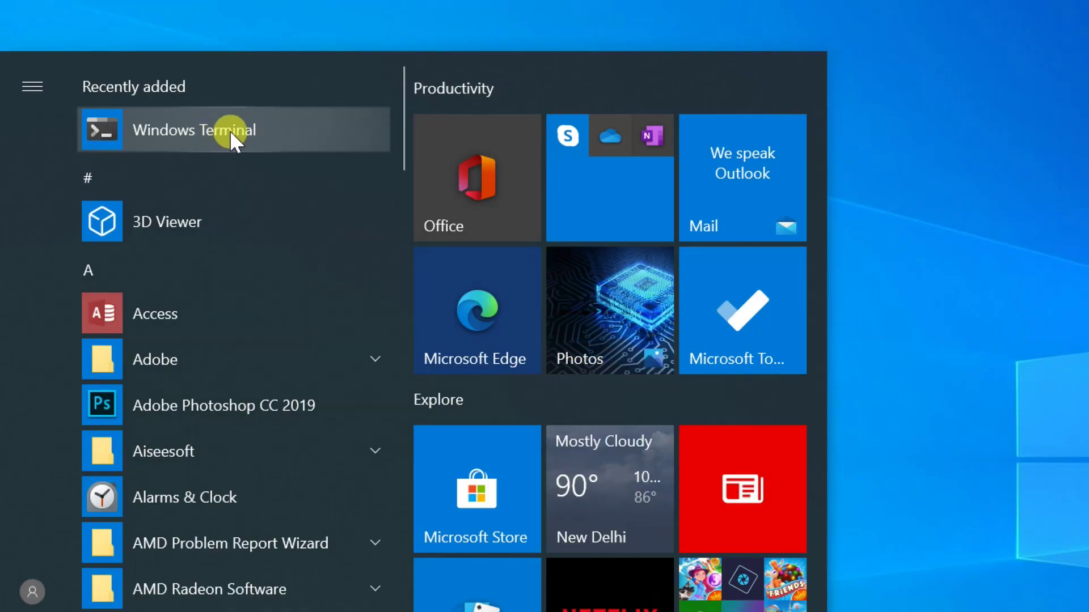
click(231, 131)
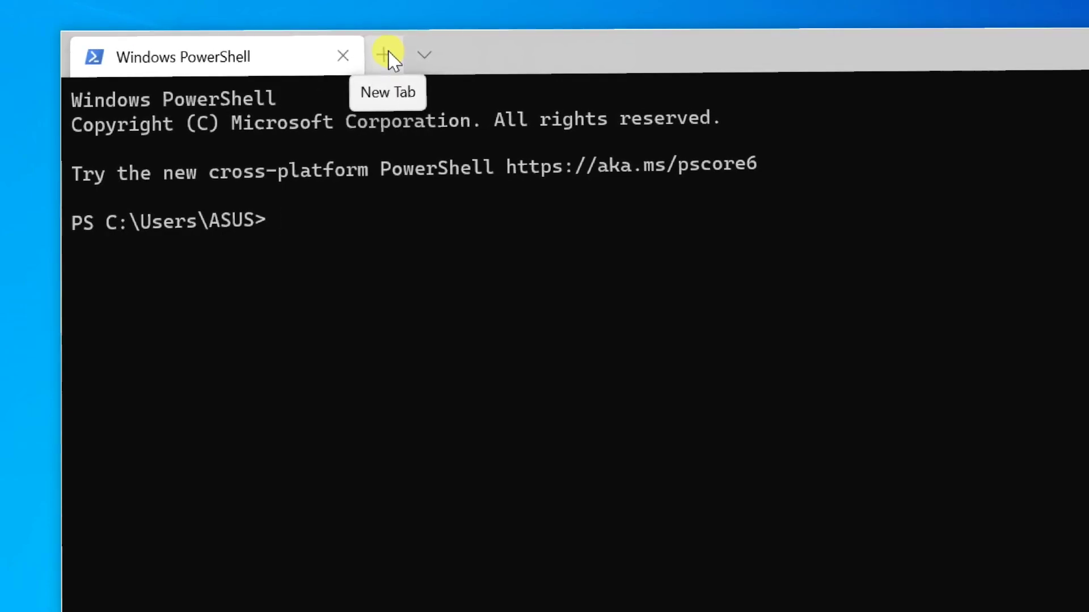
click(393, 53)
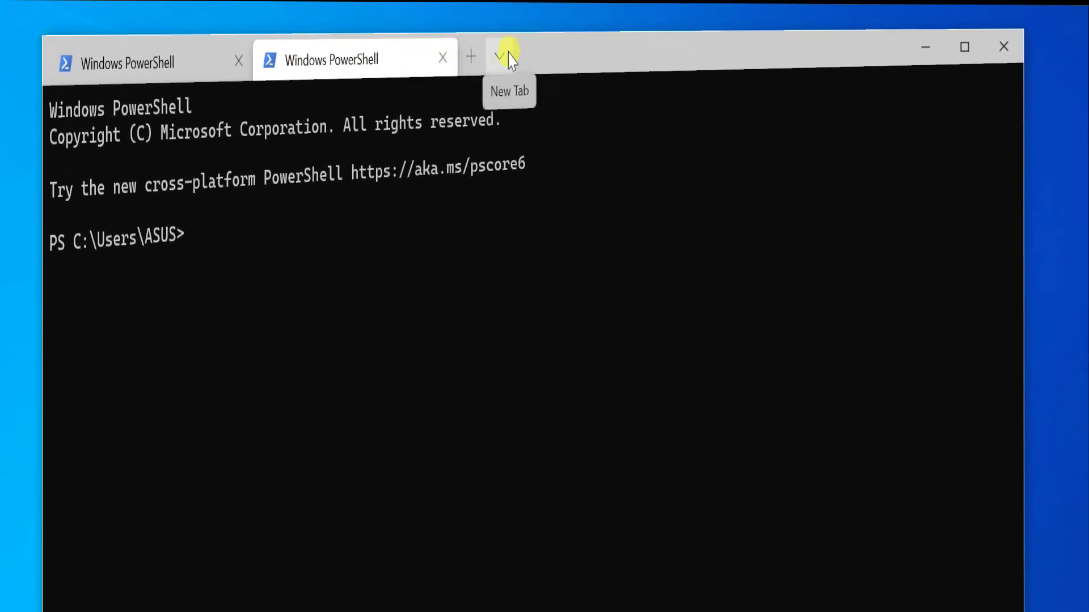
click(502, 58)
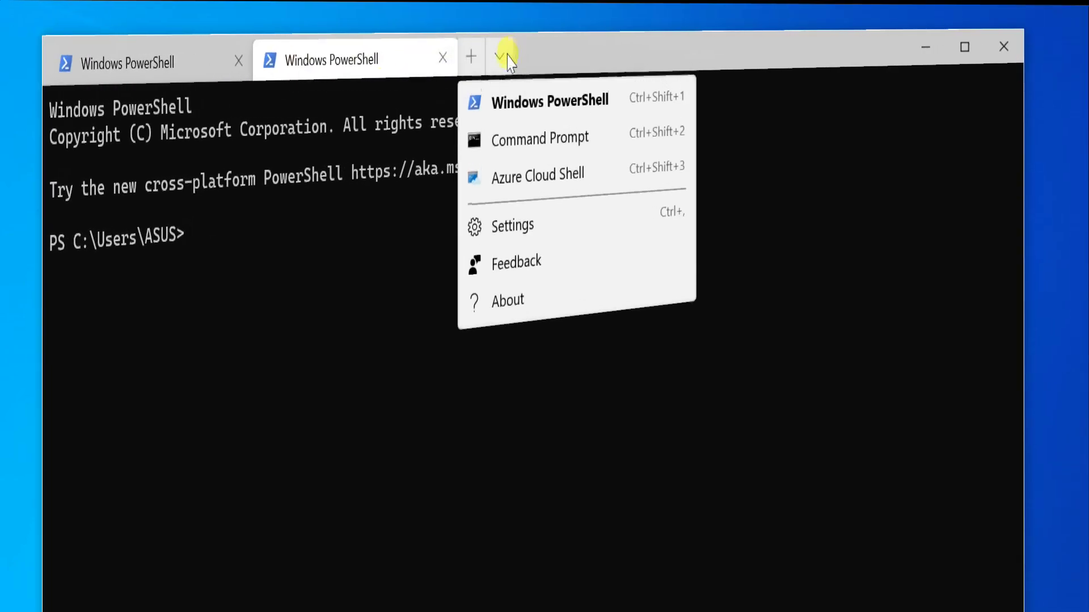